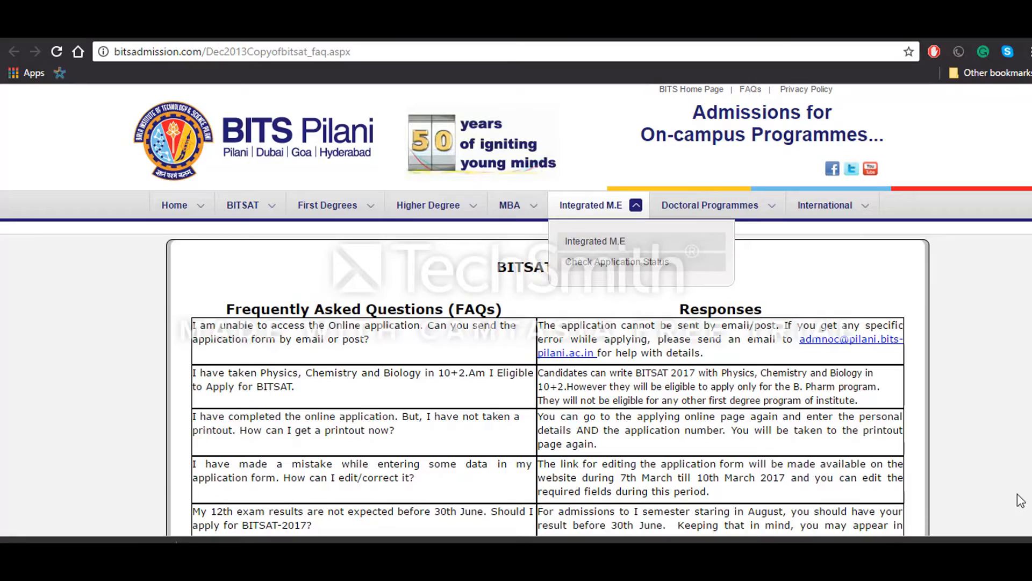
scroll(517, 323, "down", 2)
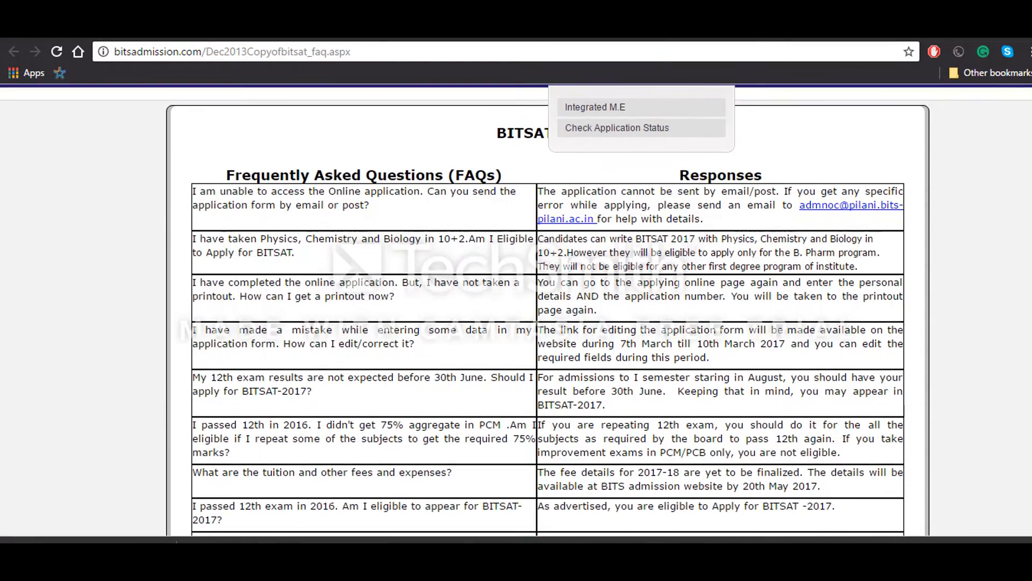
scroll(517, 323, "down", 1)
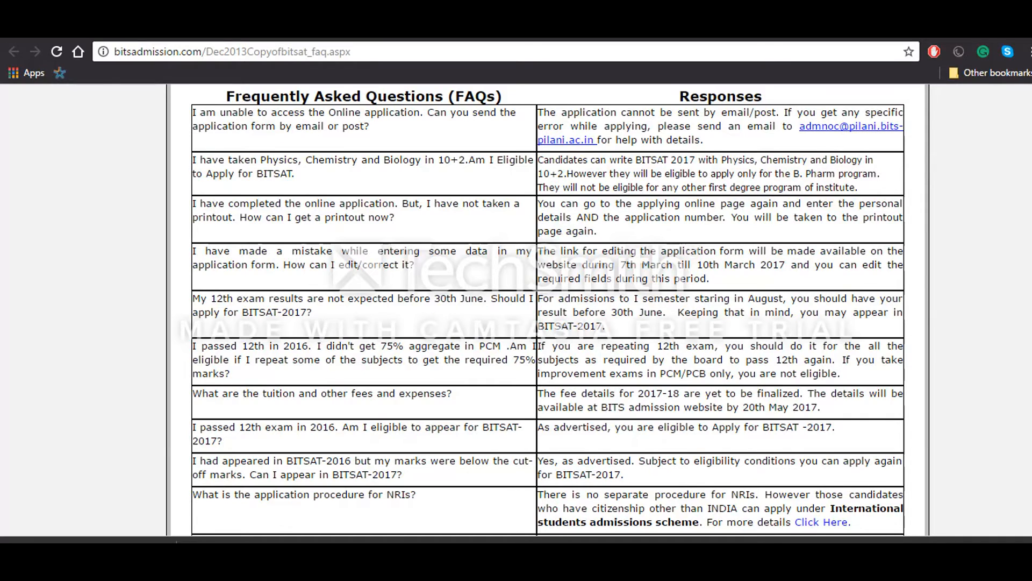
scroll(516, 307, "down", 1)
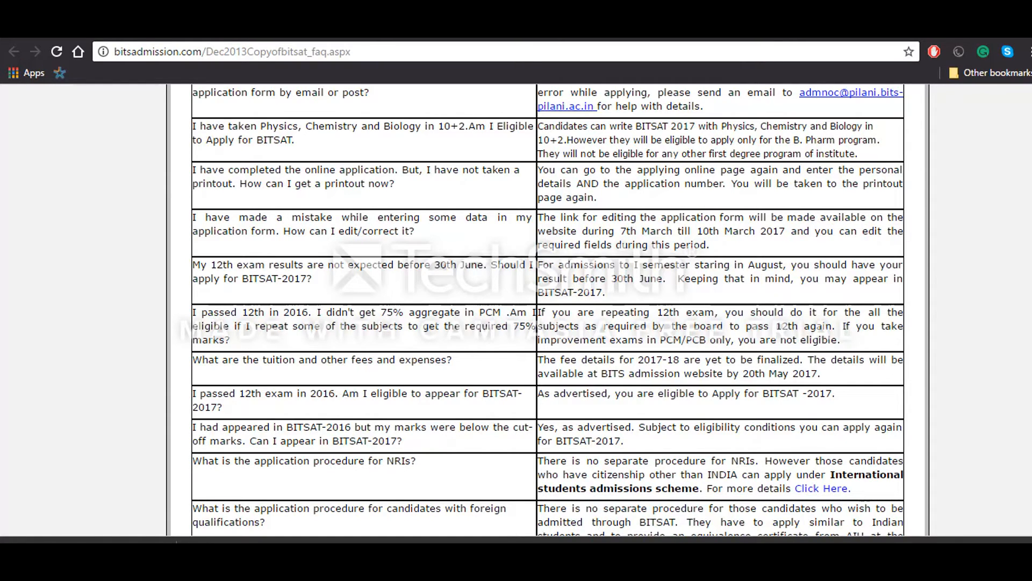
scroll(548, 315, "down", 1)
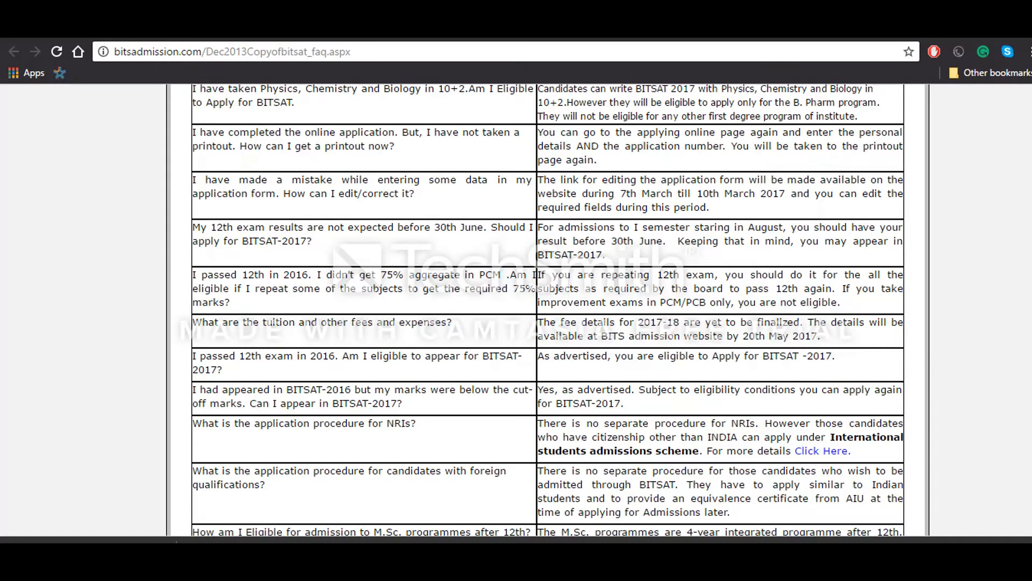
scroll(516, 306, "down", 1)
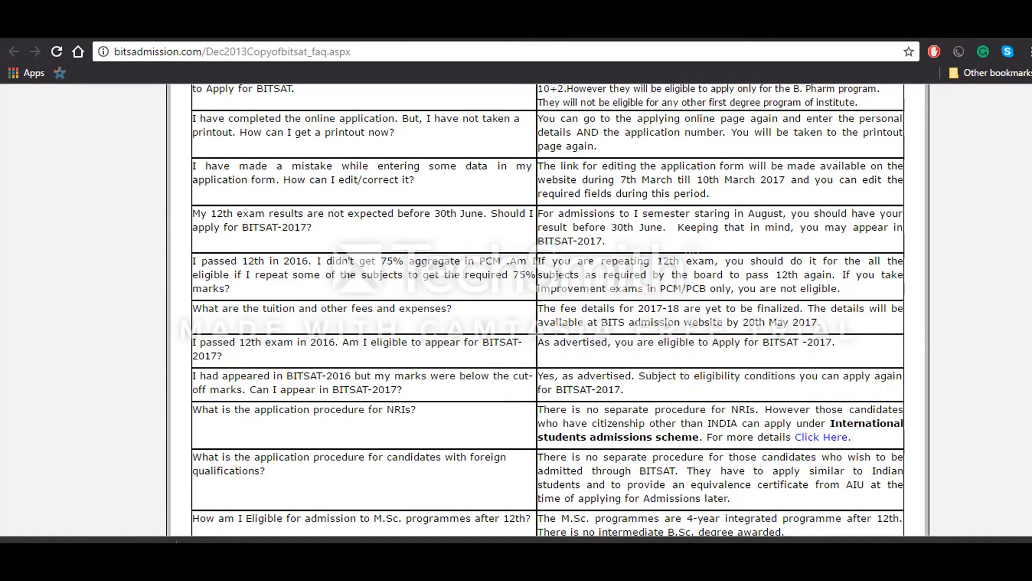
scroll(516, 323, "down", 2)
scroll(516, 323, "up", 2)
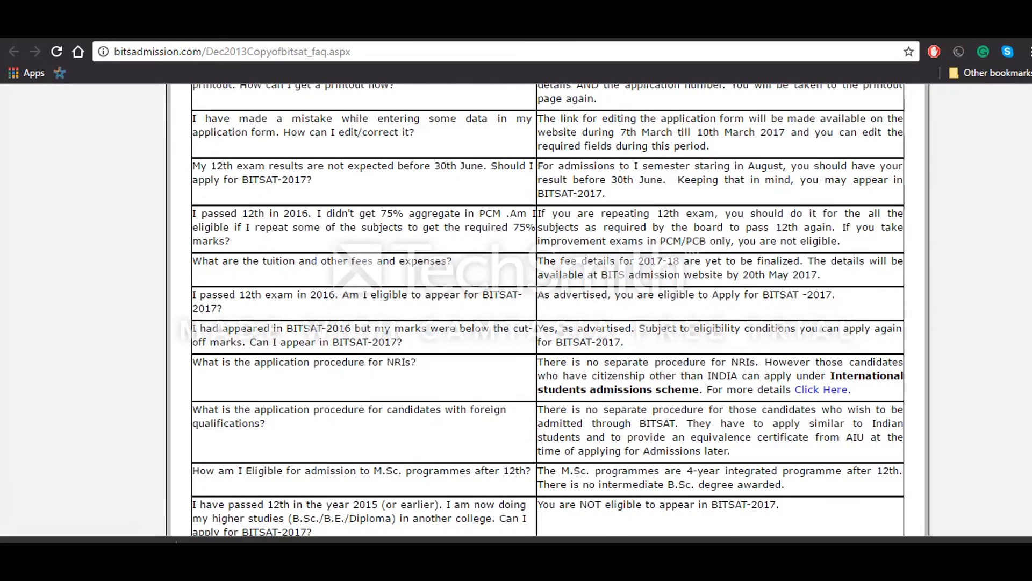
scroll(516, 323, "up", 1)
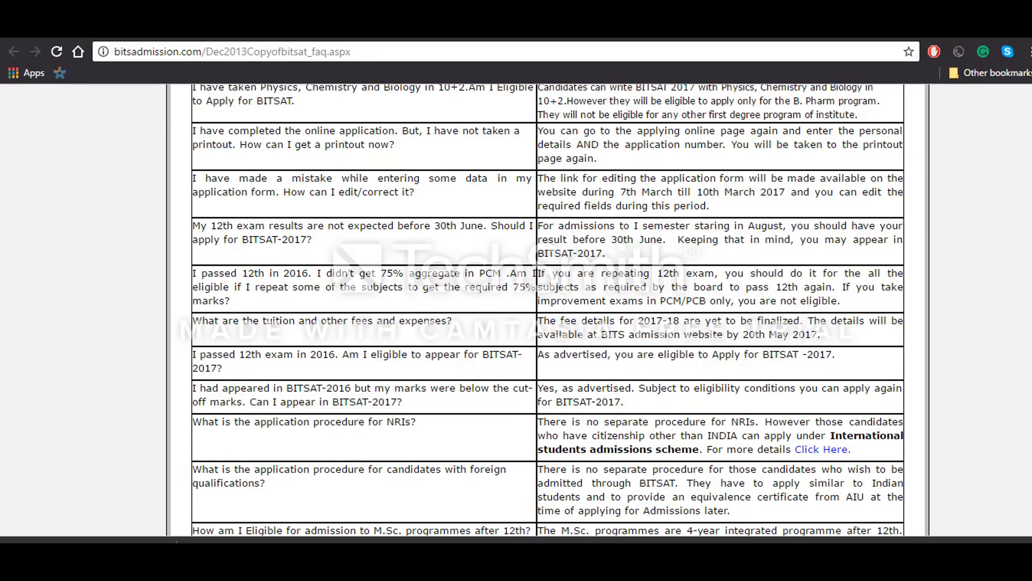
scroll(516, 322, "down", 5)
scroll(517, 323, "up", 4)
scroll(516, 323, "up", 4)
scroll(517, 323, "up", 4)
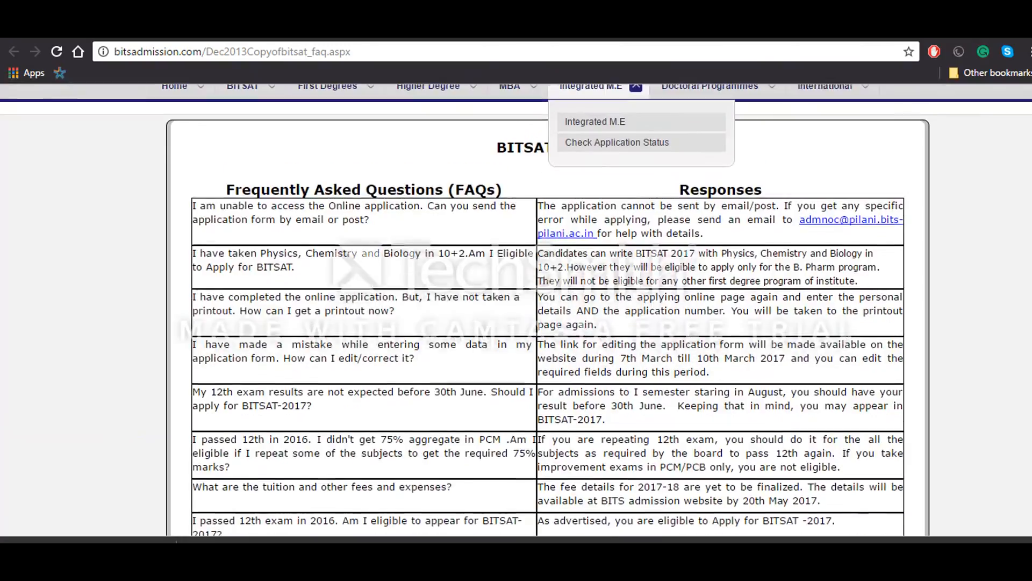
scroll(516, 323, "up", 1)
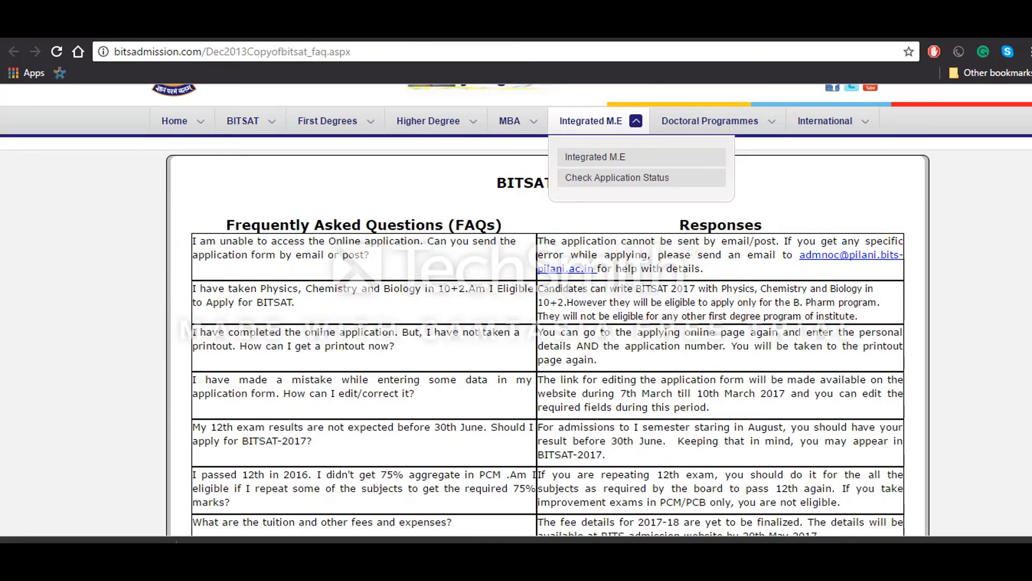